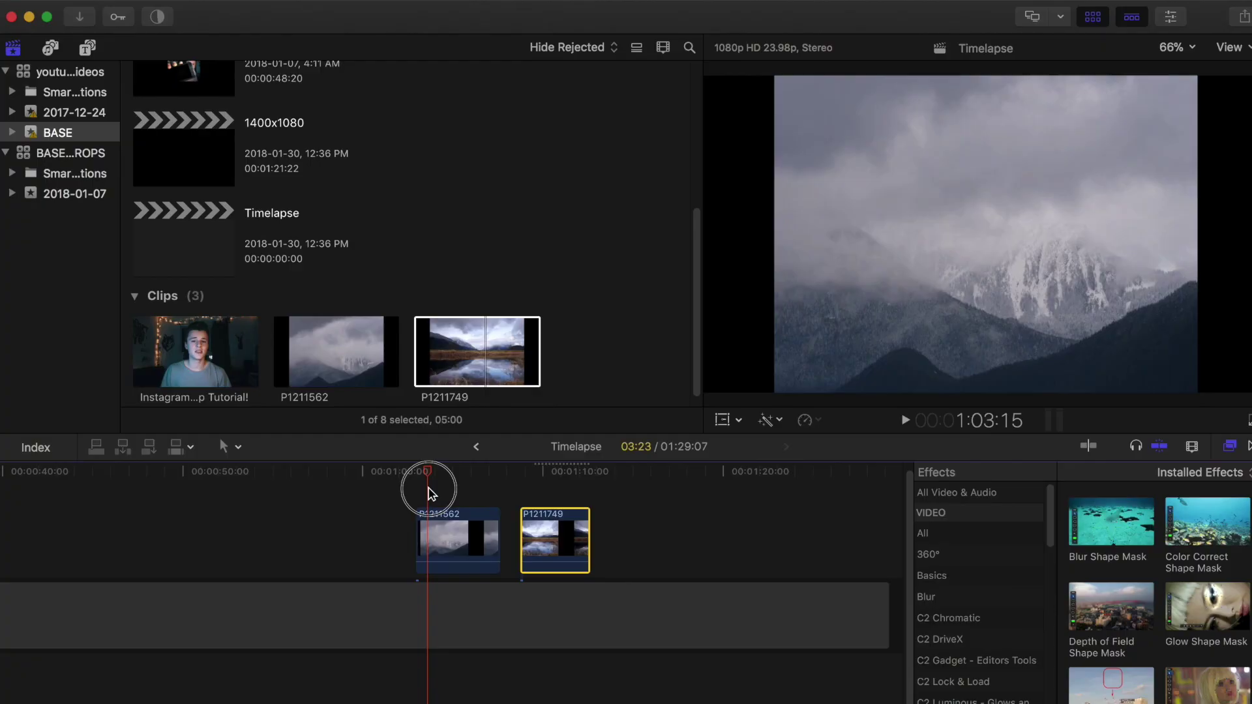
# - Move the playhead back to the start of P1211562 and show its Inspector settings
pyautogui.moveTo(428, 492)
pyautogui.mouseDown()
pyautogui.moveTo(418, 488)
pyautogui.moveTo(468, 479)
pyautogui.moveTo(414, 489)
pyautogui.moveTo(590, 469)
pyautogui.moveTo(432, 492)
pyautogui.moveTo(502, 478)
pyautogui.moveTo(452, 469)
pyautogui.moveTo(450, 484)
pyautogui.moveTo(470, 476)
pyautogui.moveTo(421, 500)
pyautogui.mouseUp()
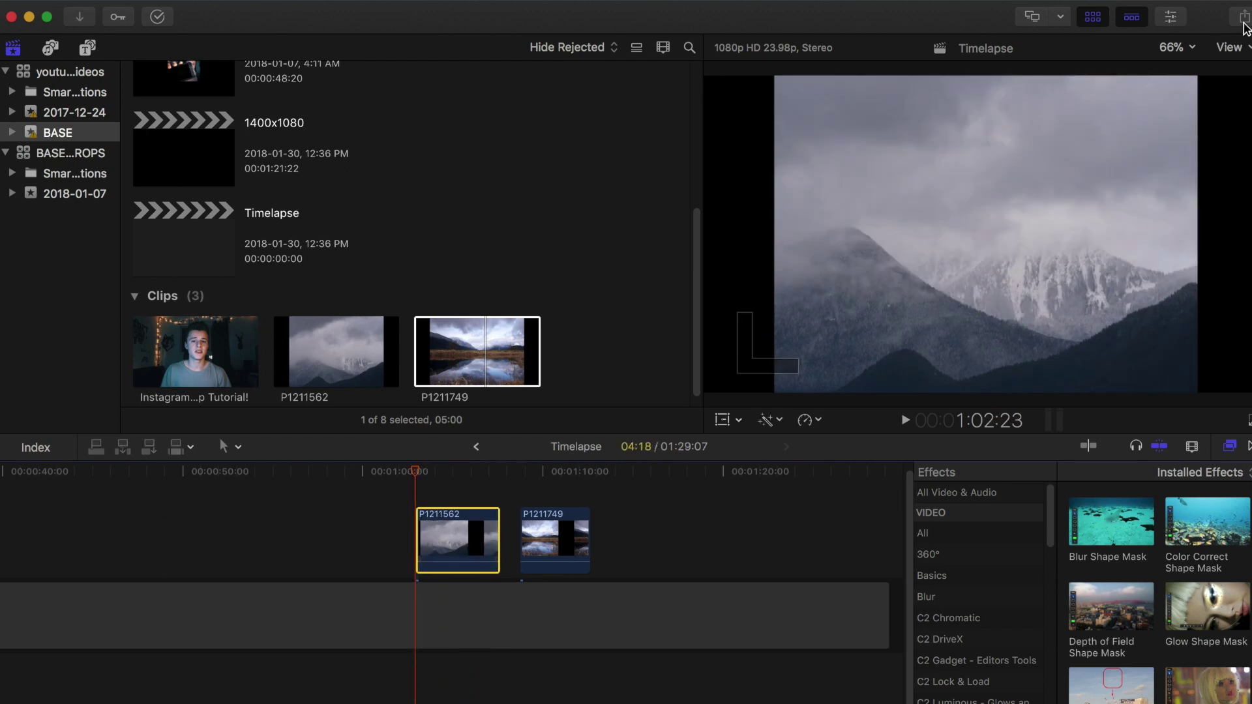
pyautogui.click(1164, 20)
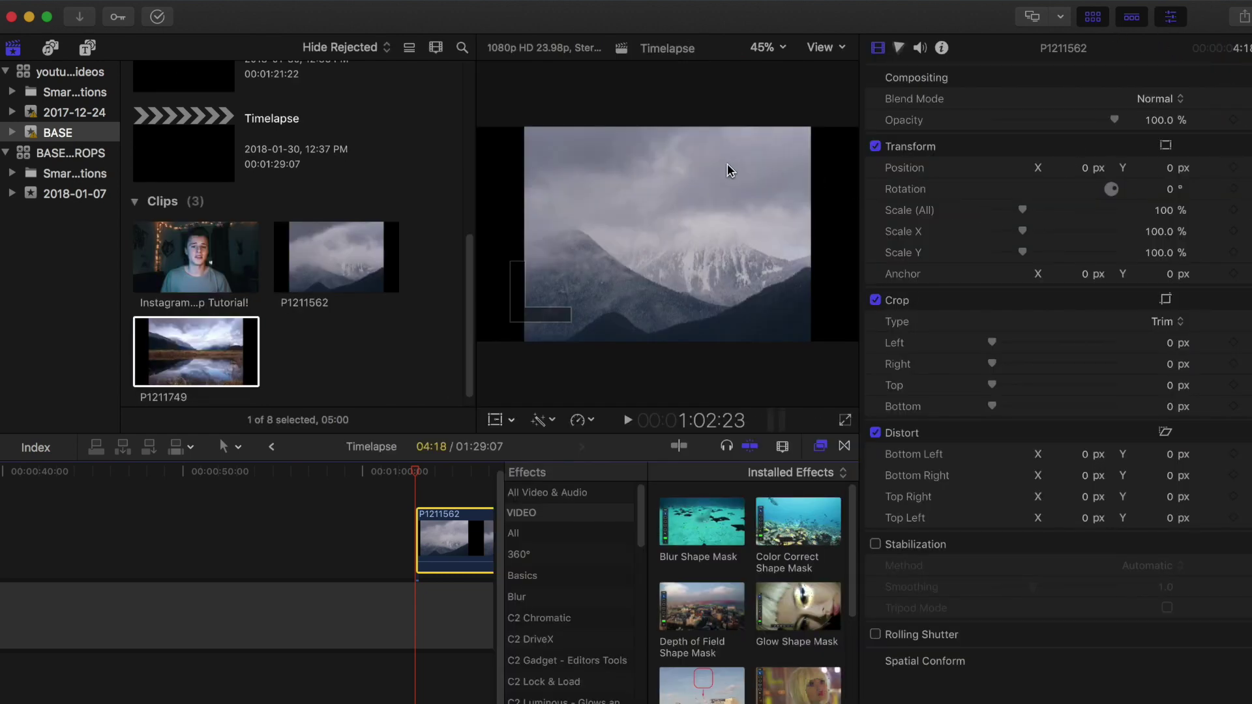
# - Keyframe P1211562's first frame at 174% scale, offset to 214.5, -170.2 px, then scrub forward
pyautogui.click(498, 421)
pyautogui.press('super+5')
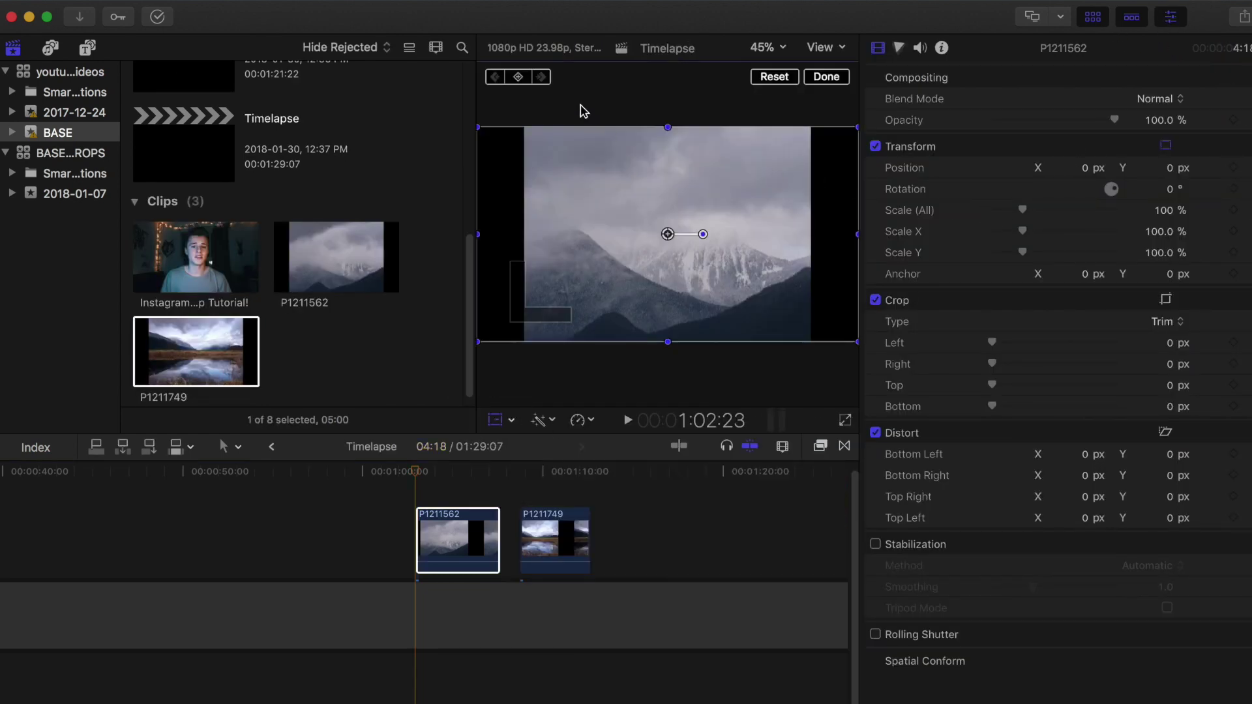
pyautogui.click(519, 77)
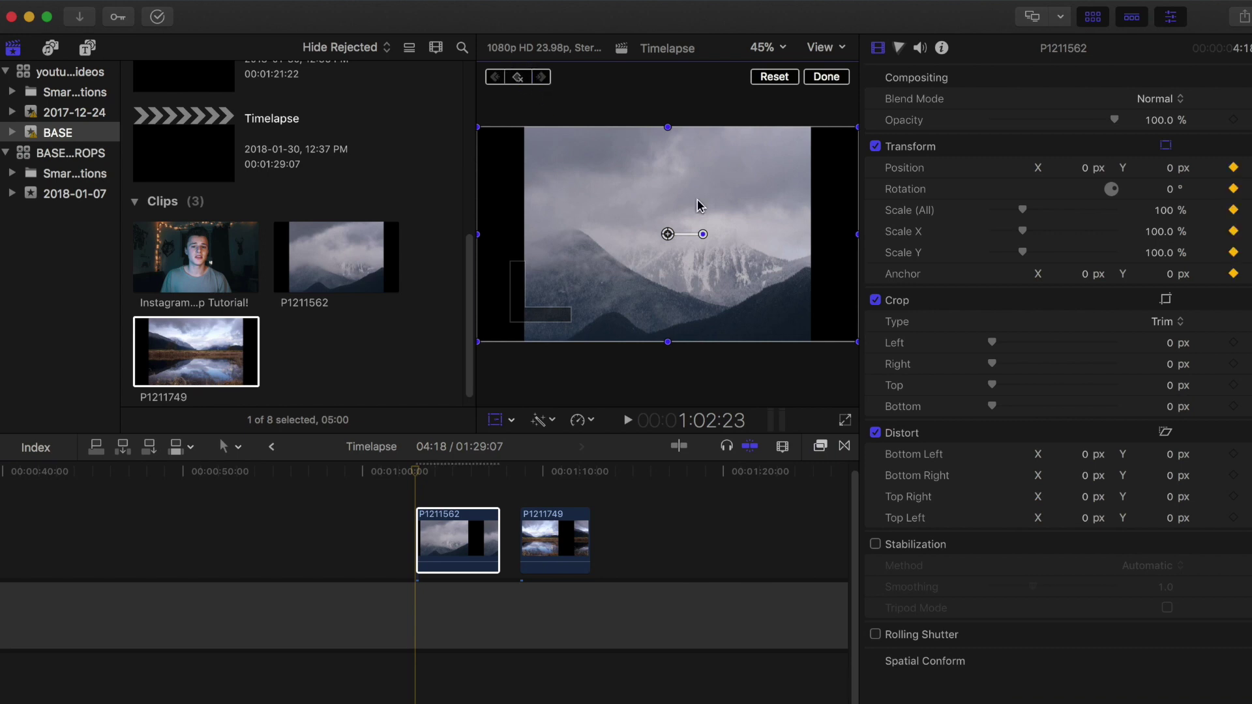
pyautogui.moveTo(1025, 211); pyautogui.dragTo(1067, 210)
pyautogui.moveTo(769, 295); pyautogui.dragTo(879, 371)
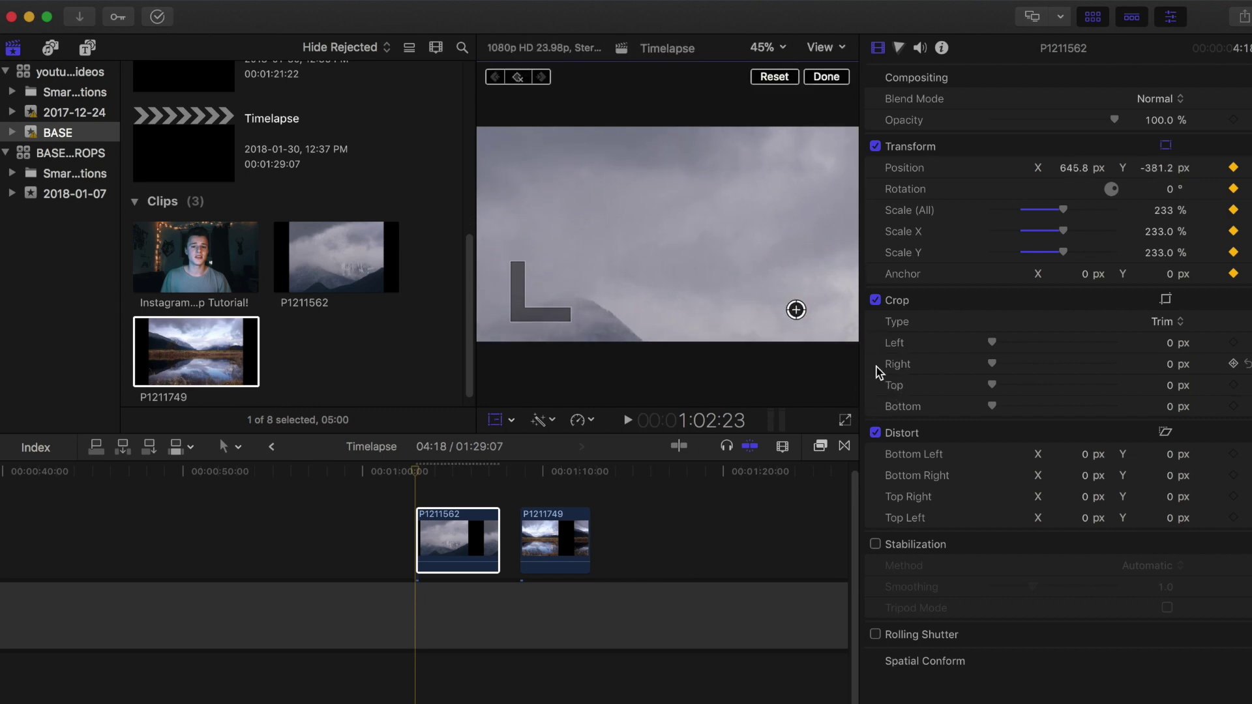
pyautogui.click(1045, 210)
pyautogui.moveTo(804, 234); pyautogui.dragTo(727, 192)
pyautogui.moveTo(419, 472); pyautogui.dragTo(499, 472)
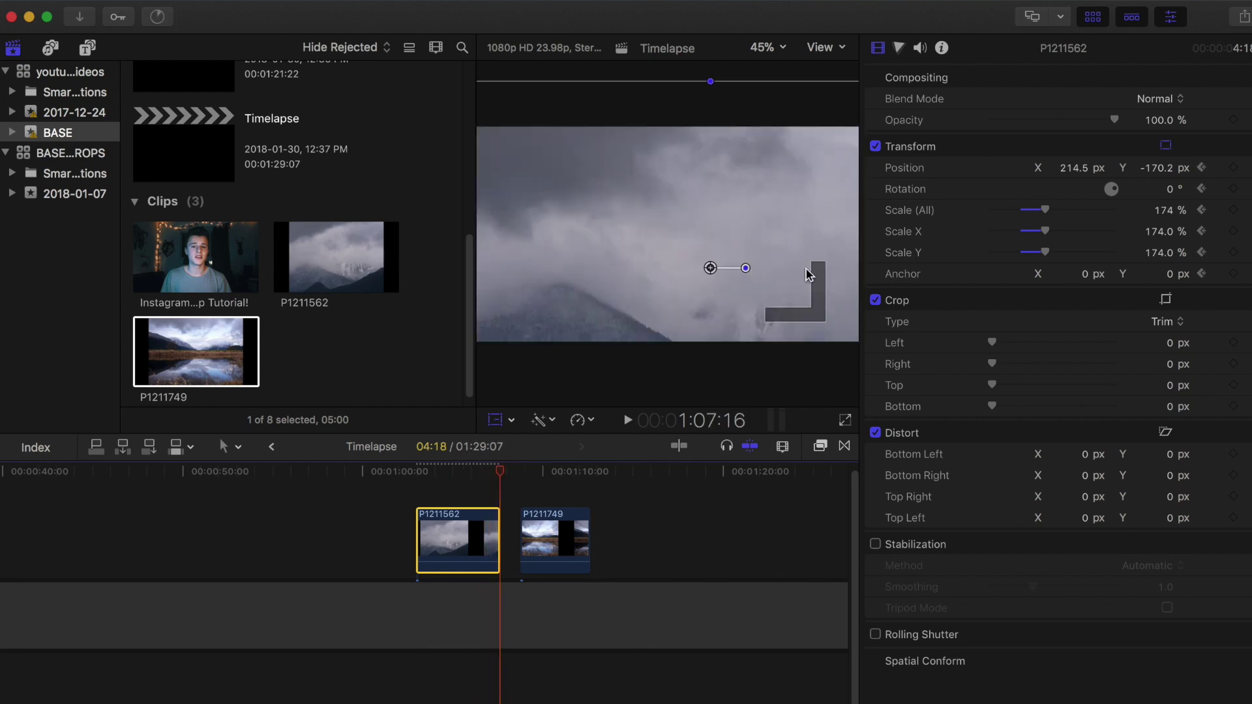
# - Set P1211562's later keyframe to 152% scale, 6.7° rotation, repositioned upward
pyautogui.moveTo(1042, 212); pyautogui.dragTo(1035, 215)
pyautogui.moveTo(805, 206); pyautogui.dragTo(754, 185)
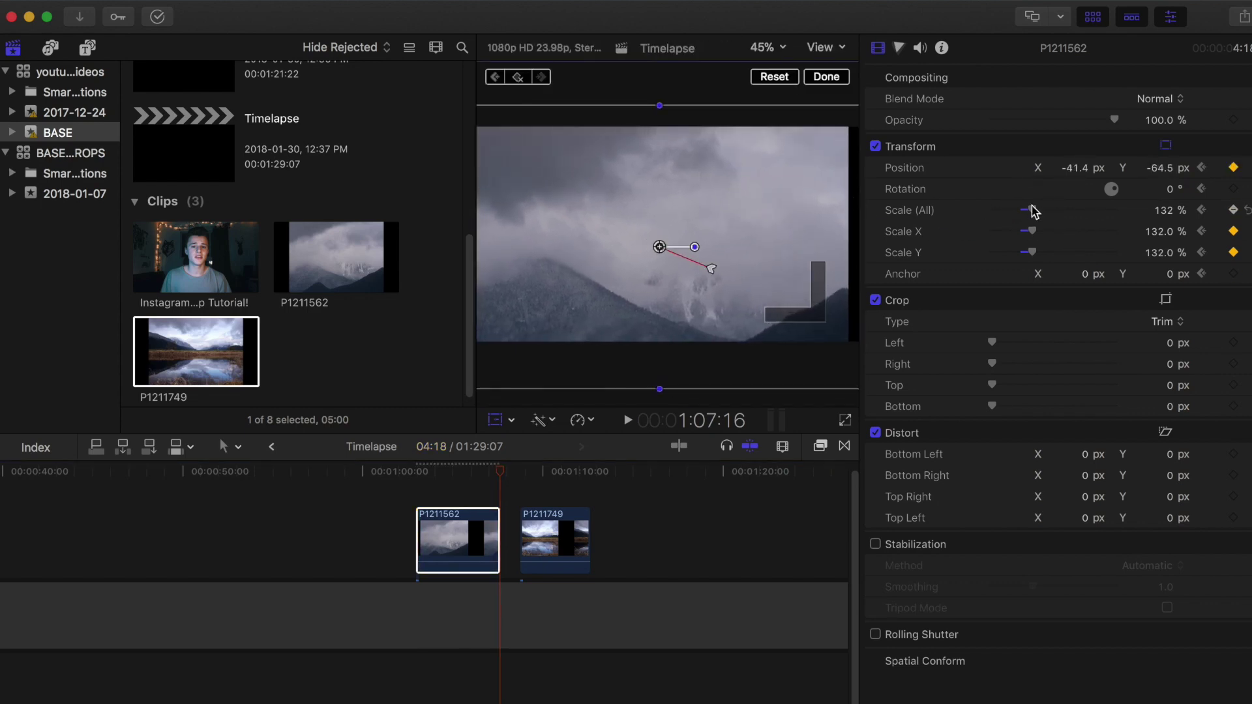
pyautogui.moveTo(1032, 211); pyautogui.dragTo(1039, 214)
pyautogui.moveTo(840, 244); pyautogui.dragTo(832, 182)
pyautogui.moveTo(696, 187); pyautogui.dragTo(749, 209)
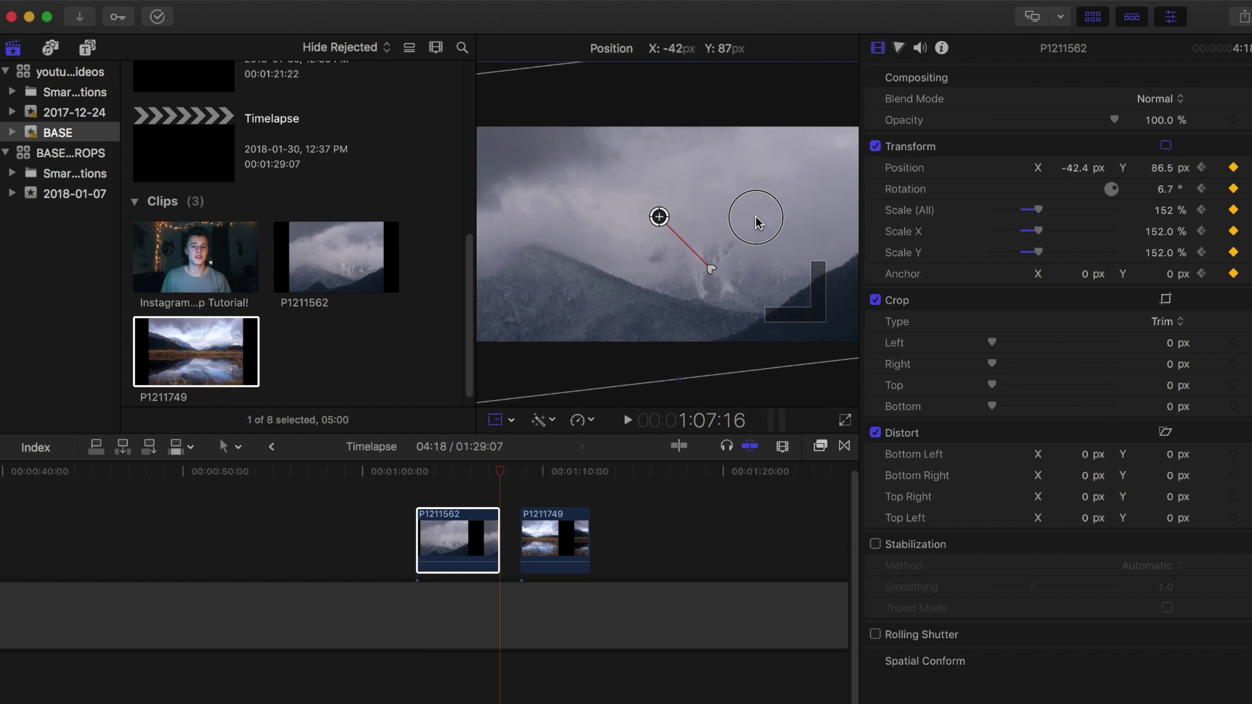
# - Play back P1211562's zoom motion from its start and begin shortening its end
pyautogui.moveTo(499, 479); pyautogui.dragTo(420, 491)
pyautogui.press('space')
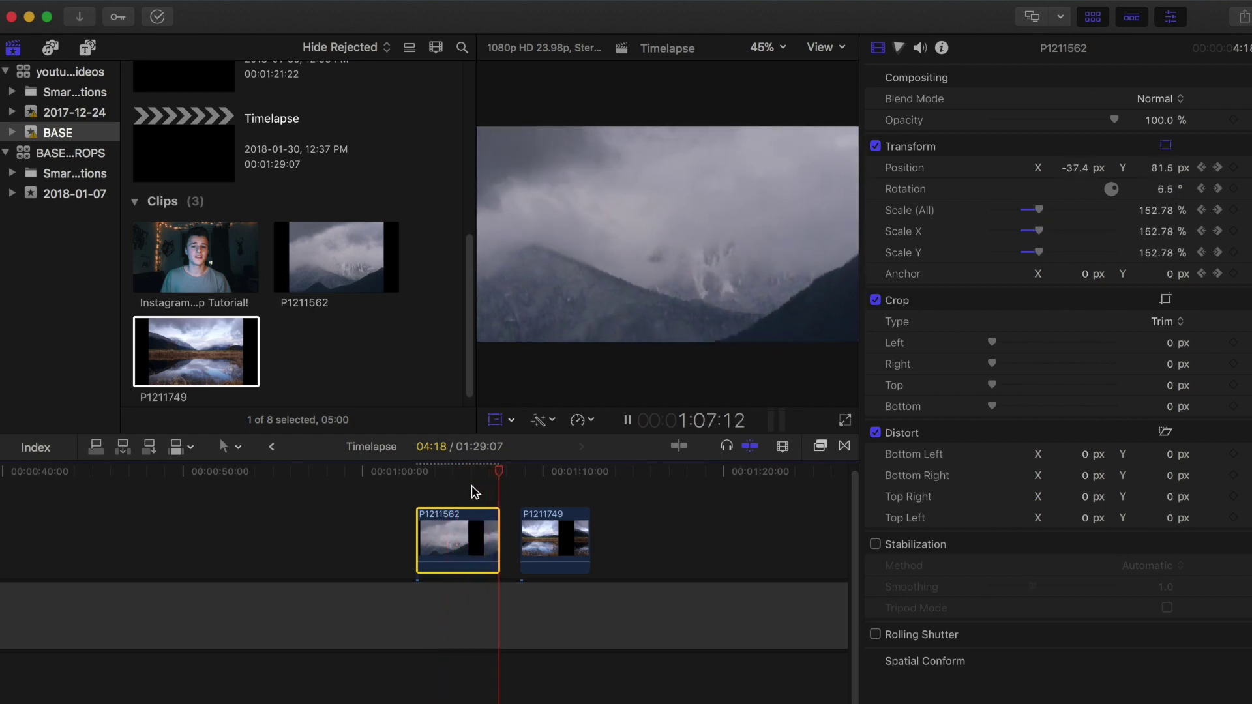
pyautogui.moveTo(499, 526); pyautogui.dragTo(493, 528)
# - Trim six frames off P1211562, then keyframe P1211749's start at 218% zoom tilted about 22°
pyautogui.moveTo(529, 469); pyautogui.dragTo(512, 504)
pyautogui.click(536, 537)
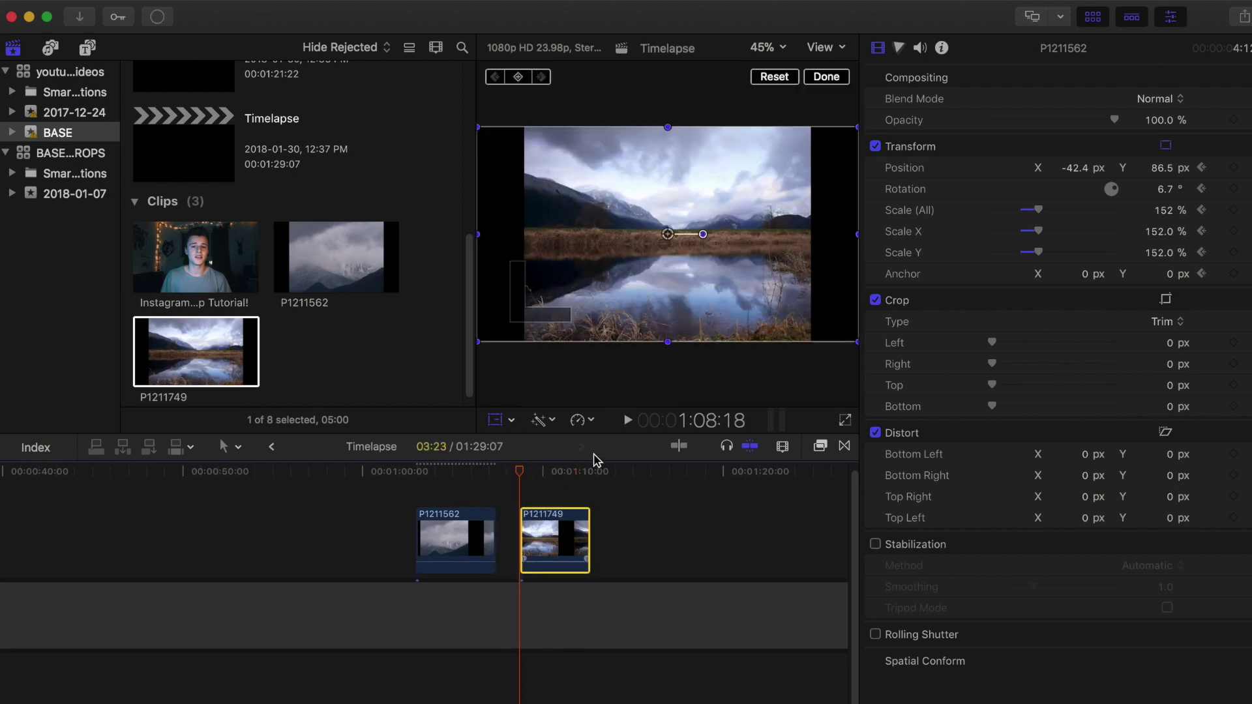
pyautogui.moveTo(1024, 215); pyautogui.dragTo(1060, 213)
pyautogui.moveTo(720, 262)
pyautogui.mouseDown()
pyautogui.moveTo(704, 277)
pyautogui.moveTo(707, 256)
pyautogui.mouseUp()
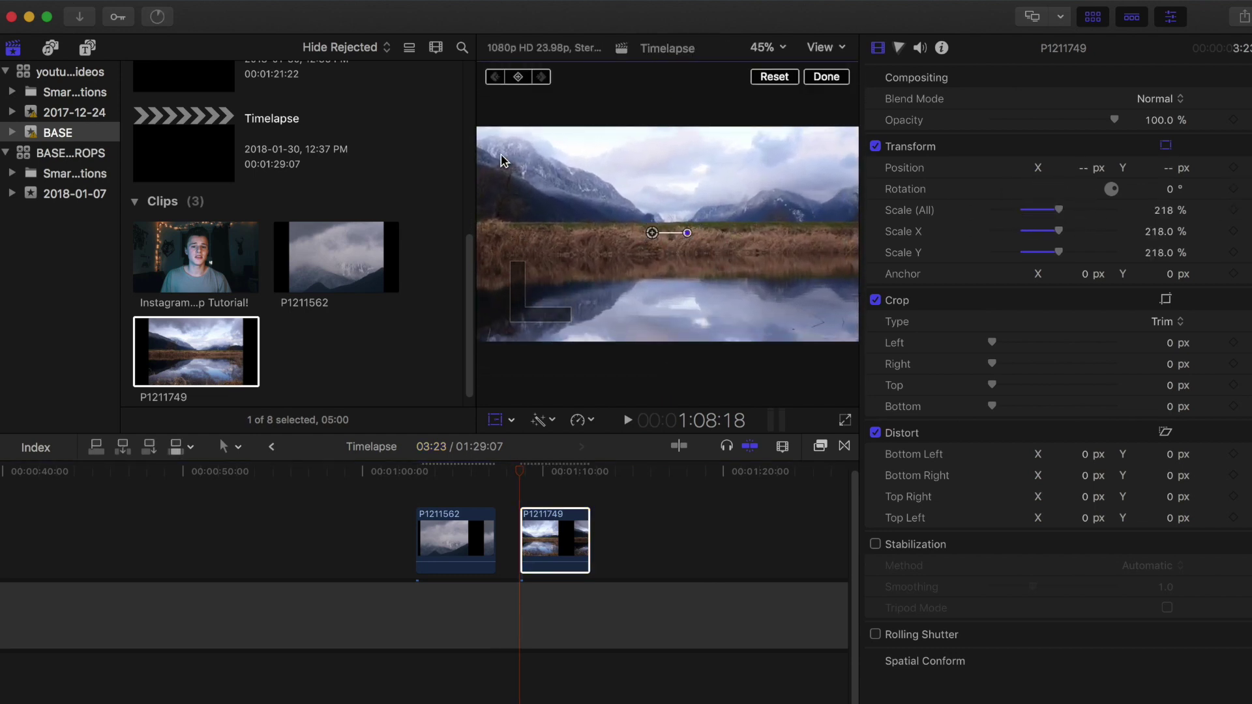
pyautogui.click(520, 471)
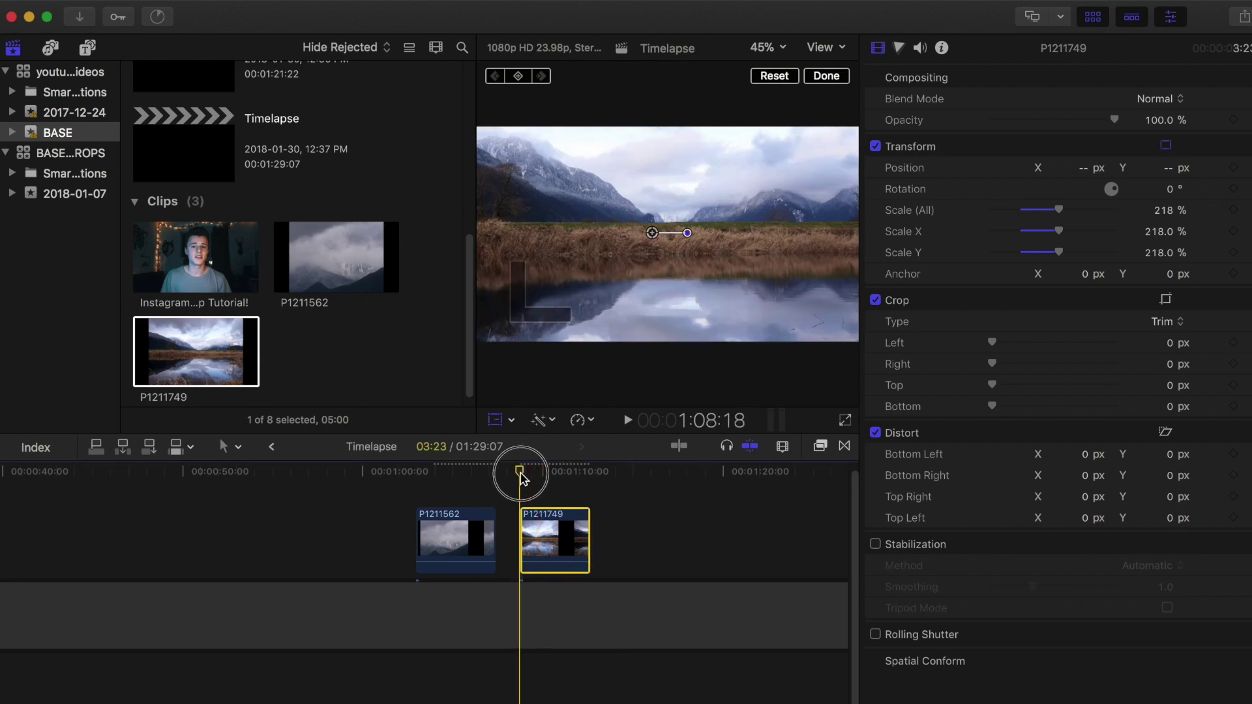
pyautogui.click(582, 214)
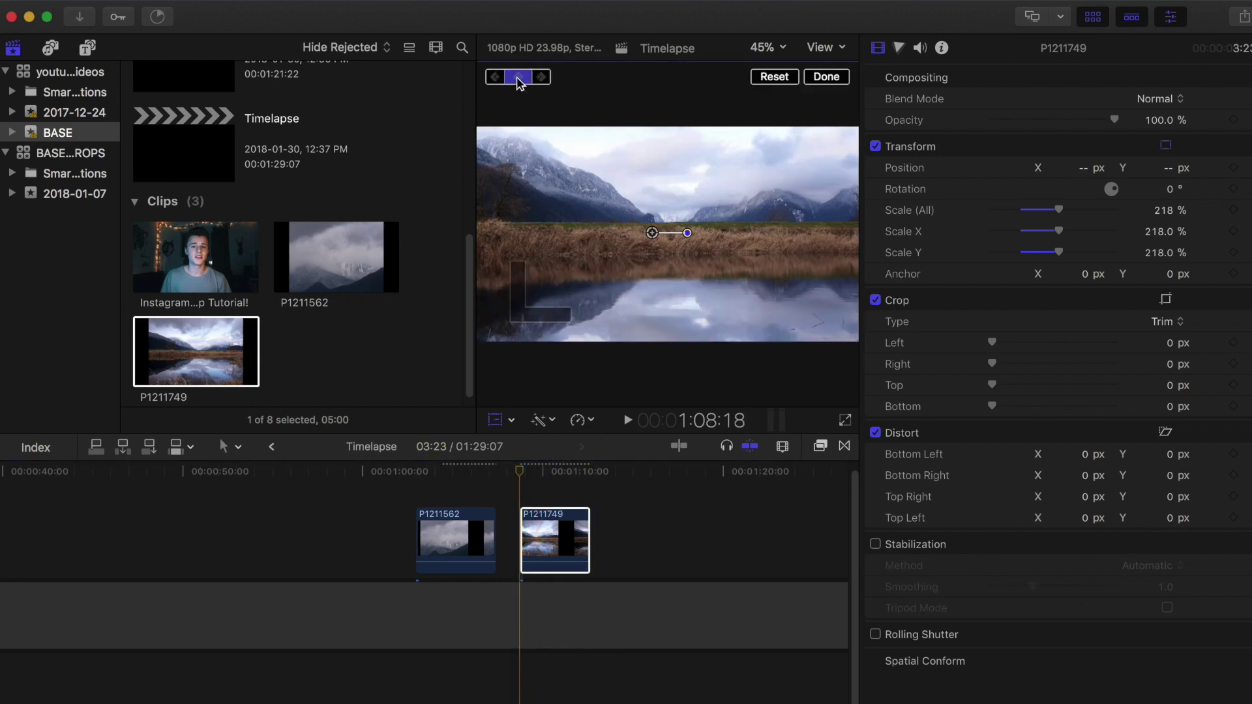
pyautogui.moveTo(689, 230); pyautogui.dragTo(763, 201)
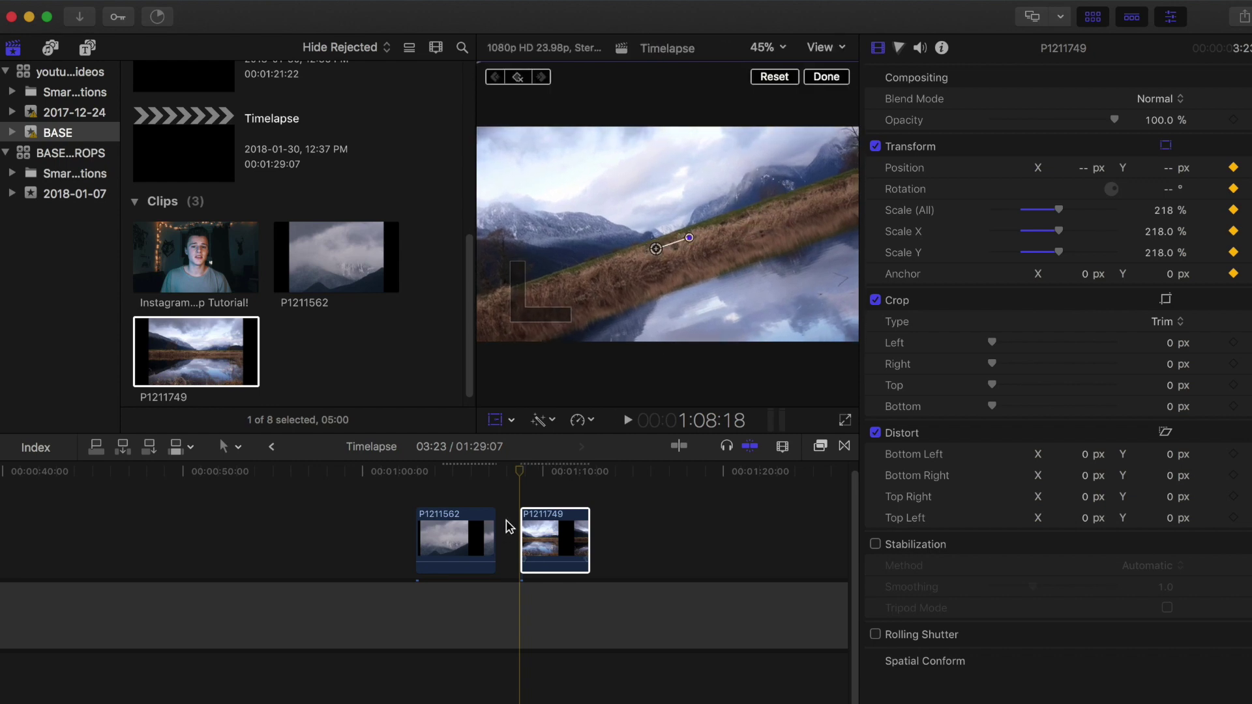
# - Keyframe P1211749's last frame levelled at about 161% scale, then play back the motion
pyautogui.moveTo(533, 476); pyautogui.dragTo(589, 464)
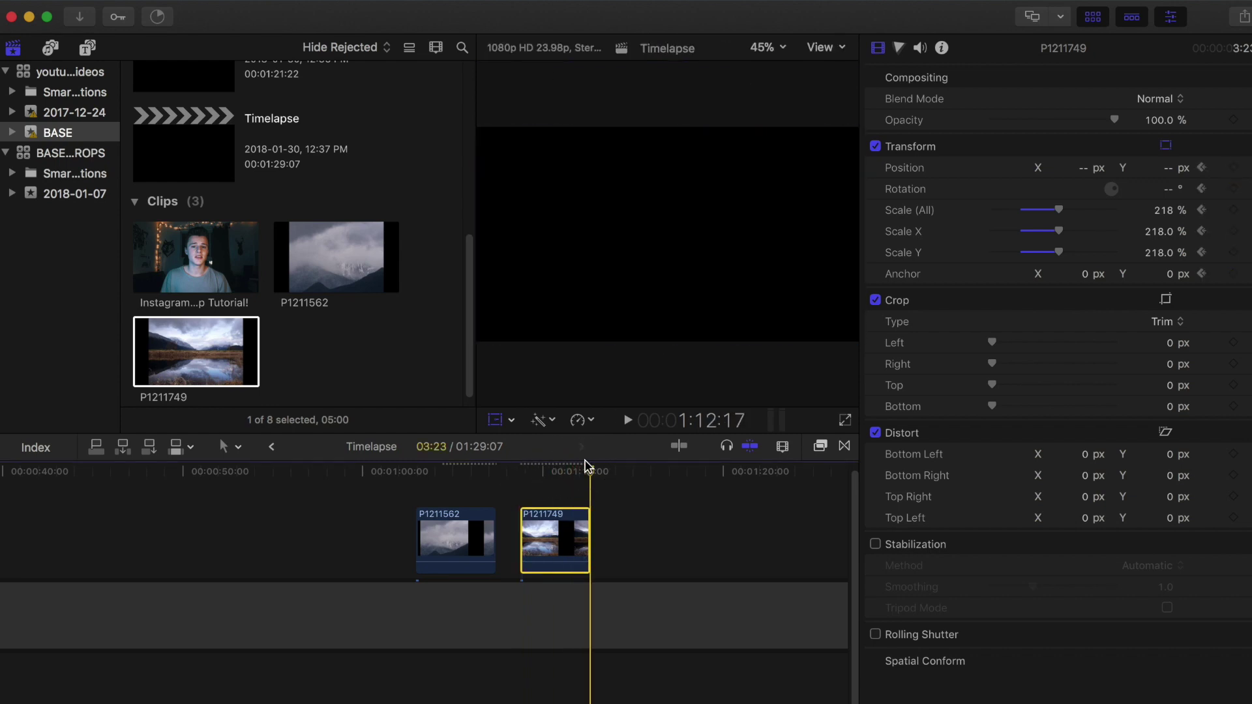
pyautogui.press('Left')
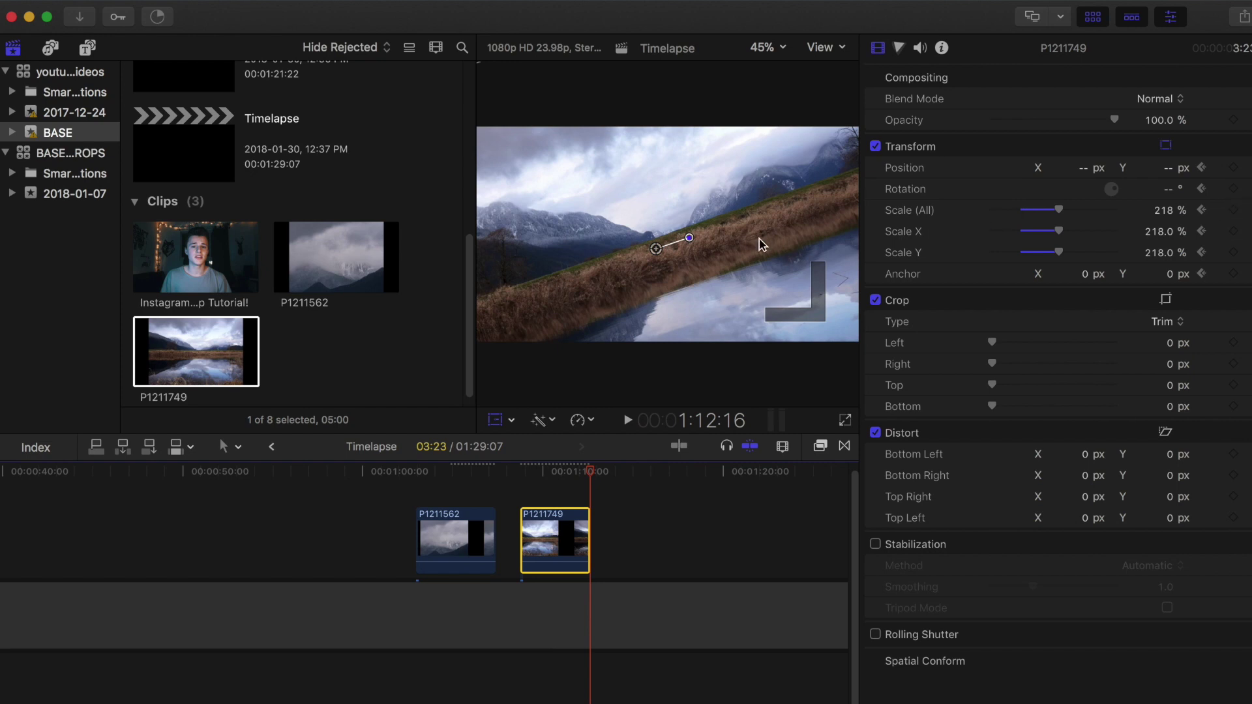
pyautogui.moveTo(692, 238); pyautogui.dragTo(716, 254)
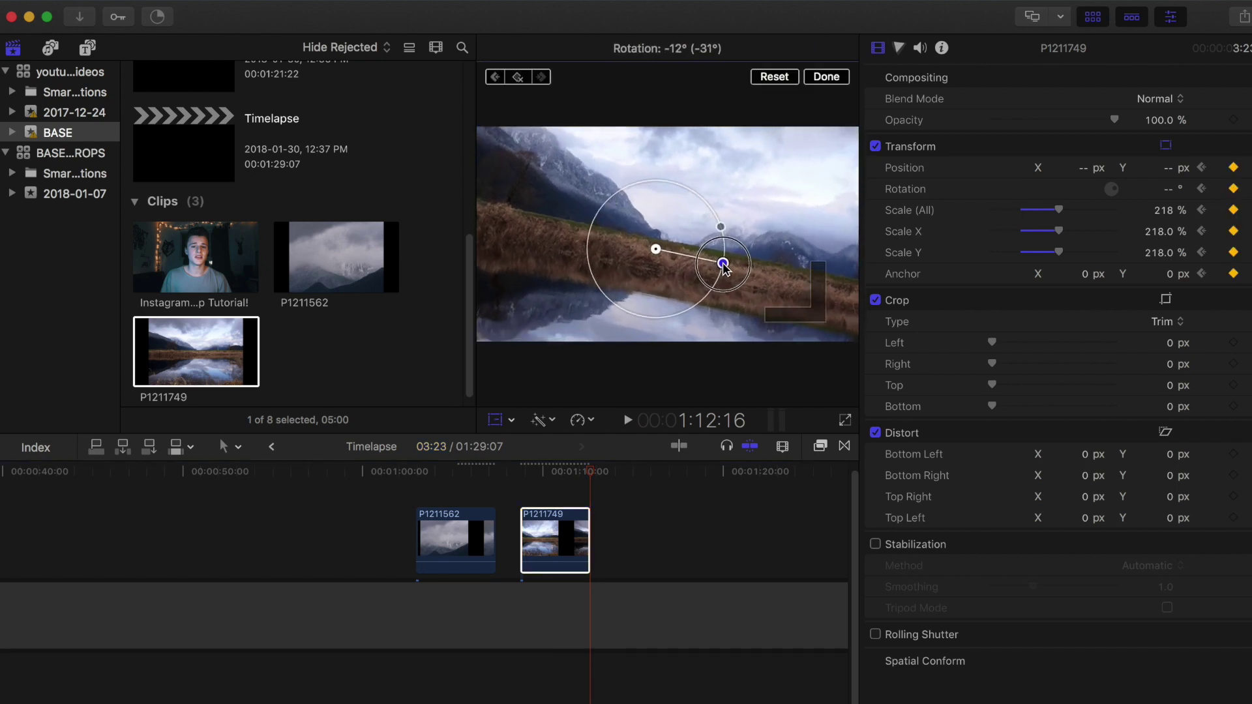
pyautogui.moveTo(1048, 219); pyautogui.dragTo(1039, 230)
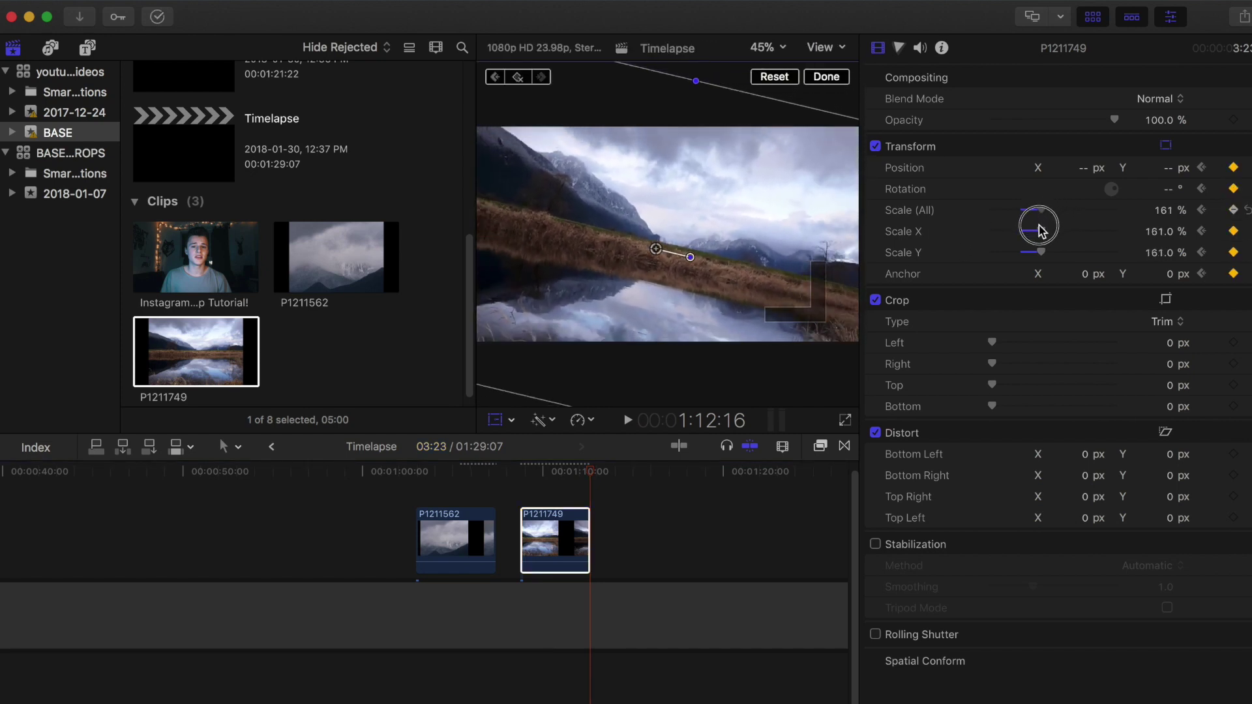
pyautogui.moveTo(717, 264); pyautogui.dragTo(729, 277)
pyautogui.moveTo(589, 479); pyautogui.dragTo(522, 479)
pyautogui.press('space')
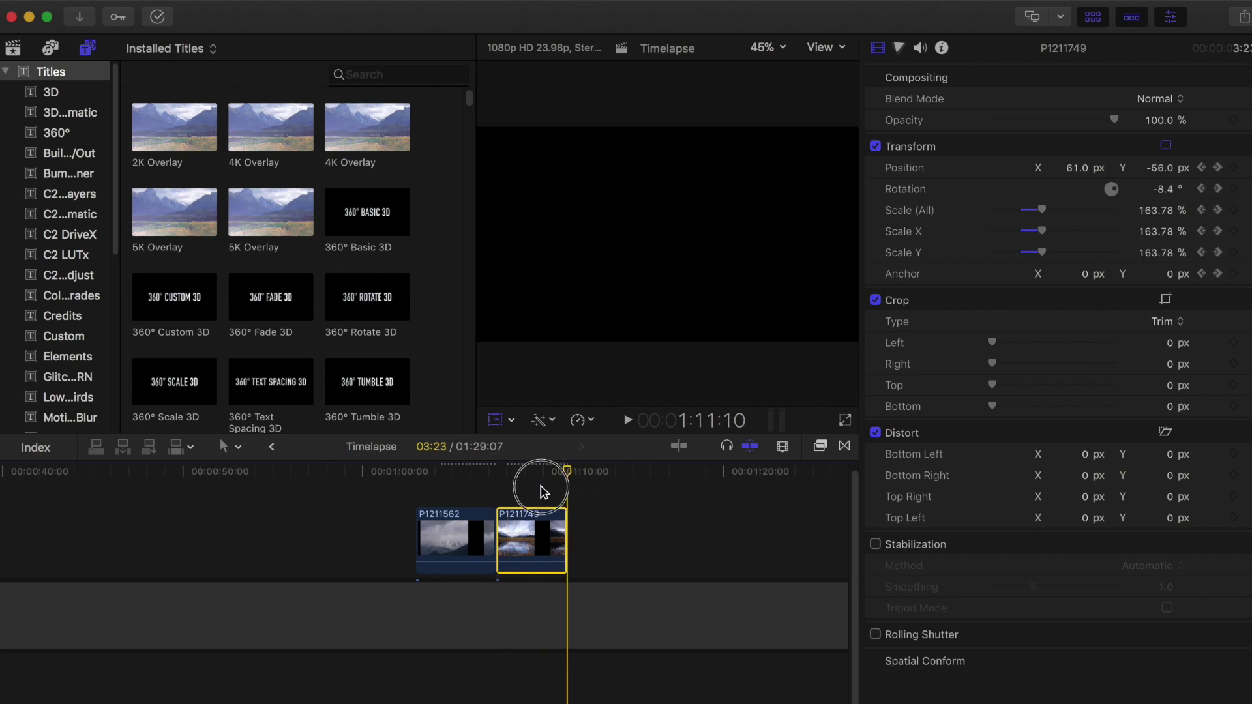
# - Search the titles for 'adjust' and place the Adjustment Layer above clips P1211562 and P1211749
pyautogui.click(350, 74)
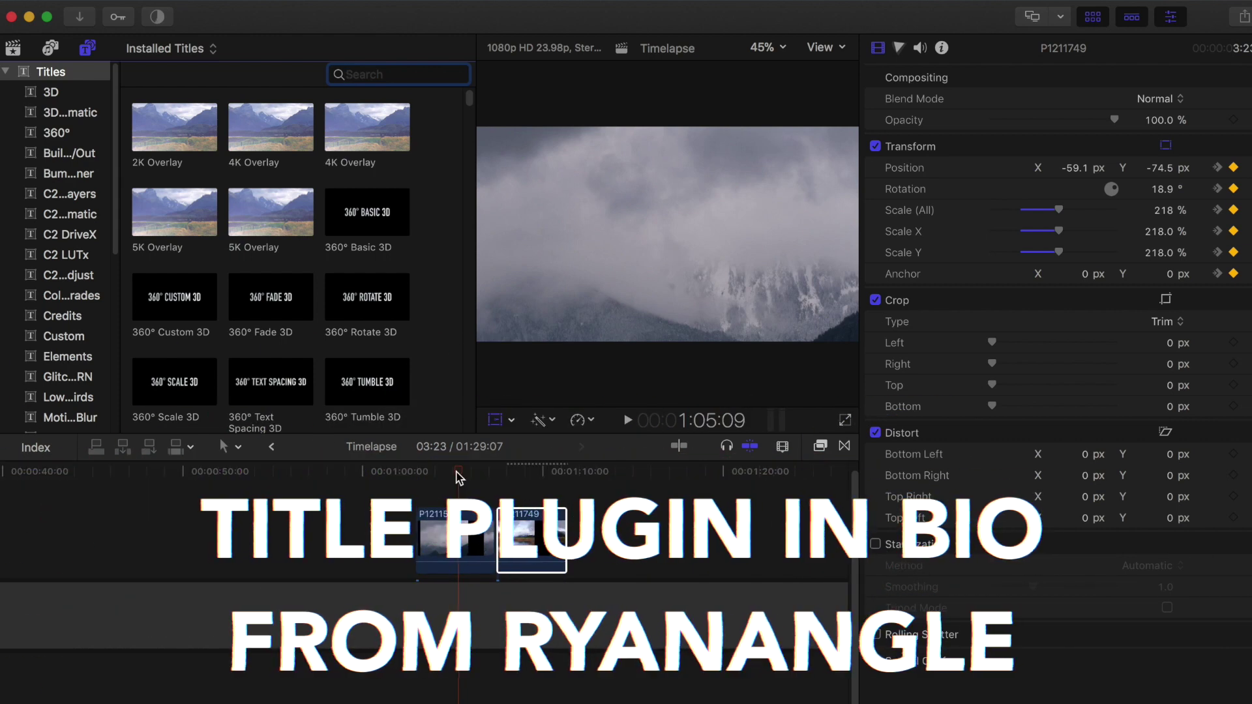
pyautogui.write('a')
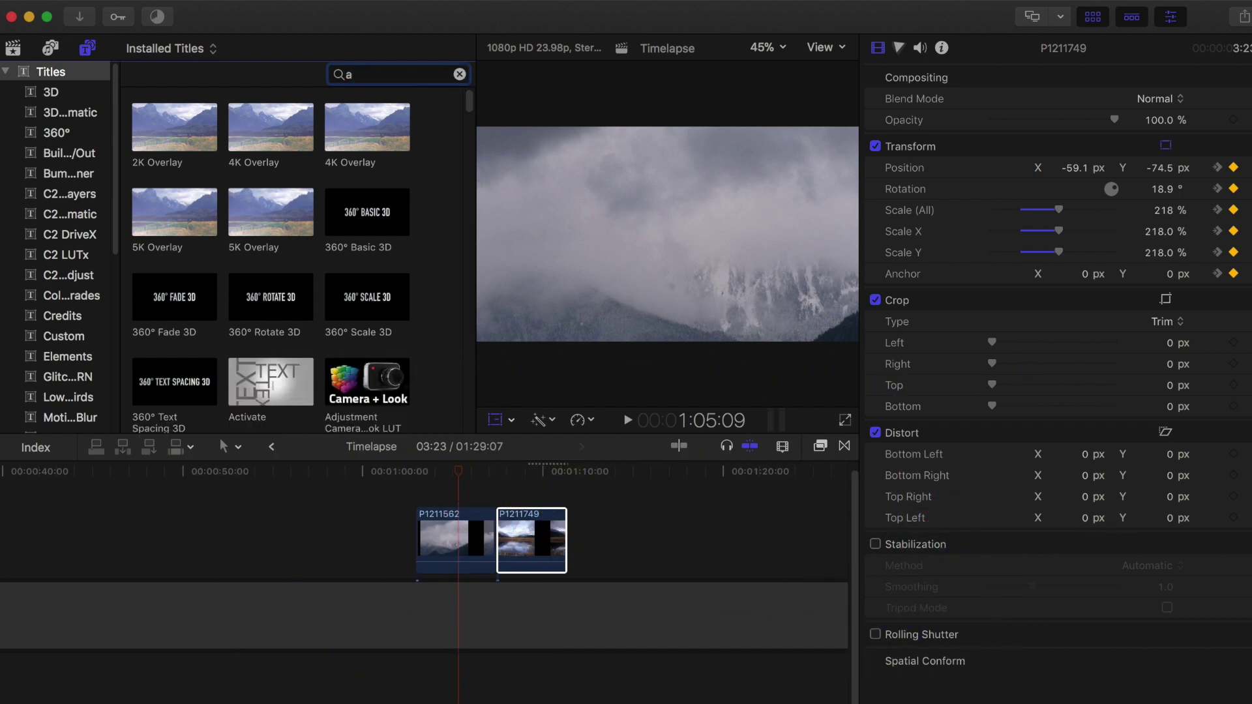
pyautogui.press('BackSpace')
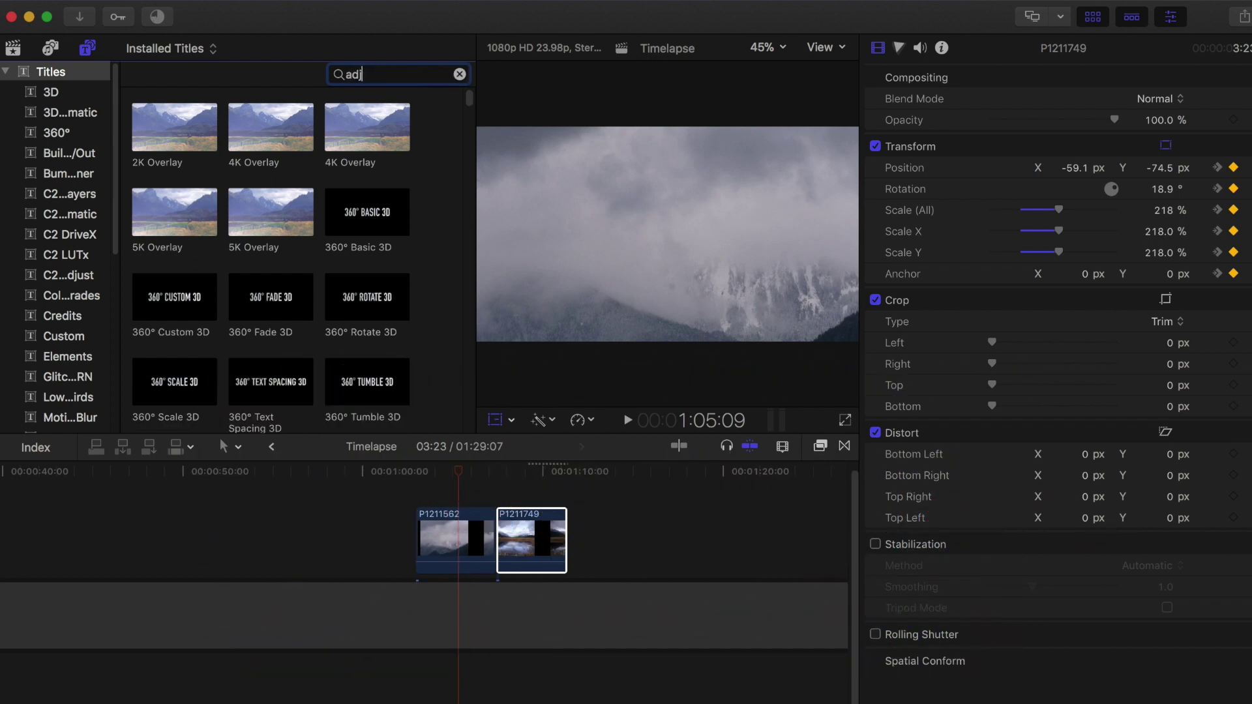
pyautogui.write('adjust')
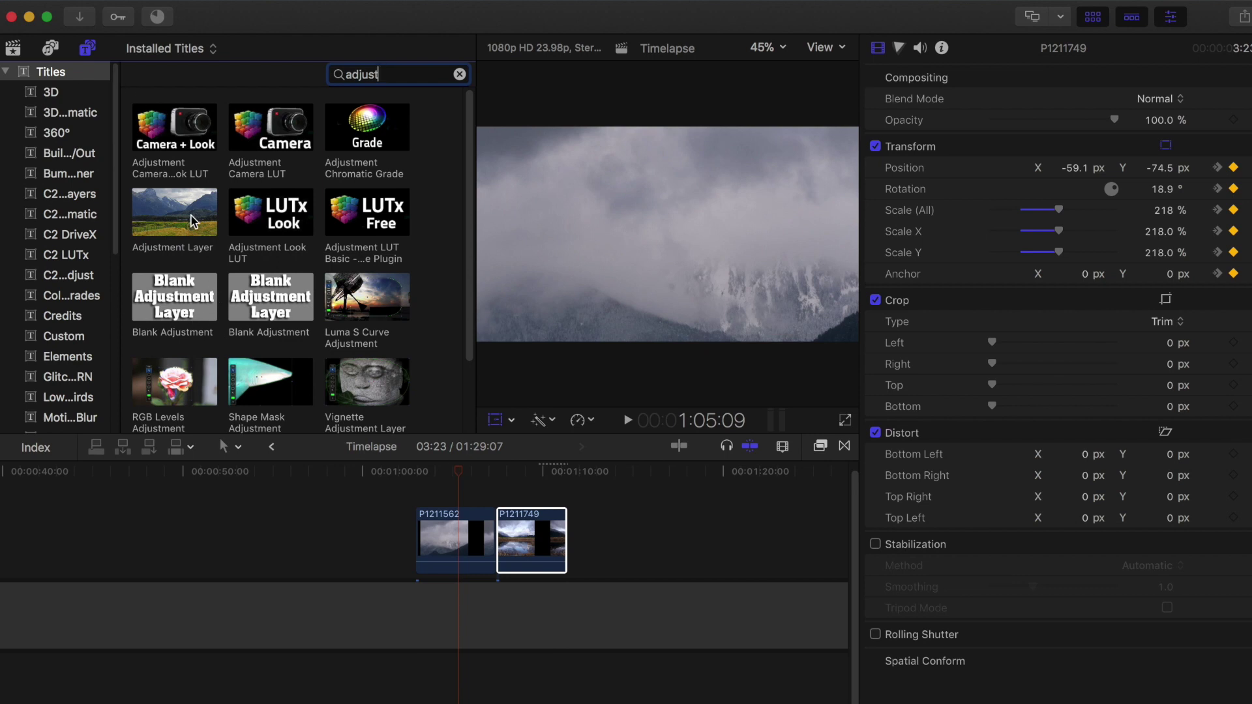
pyautogui.moveTo(194, 222); pyautogui.dragTo(418, 498)
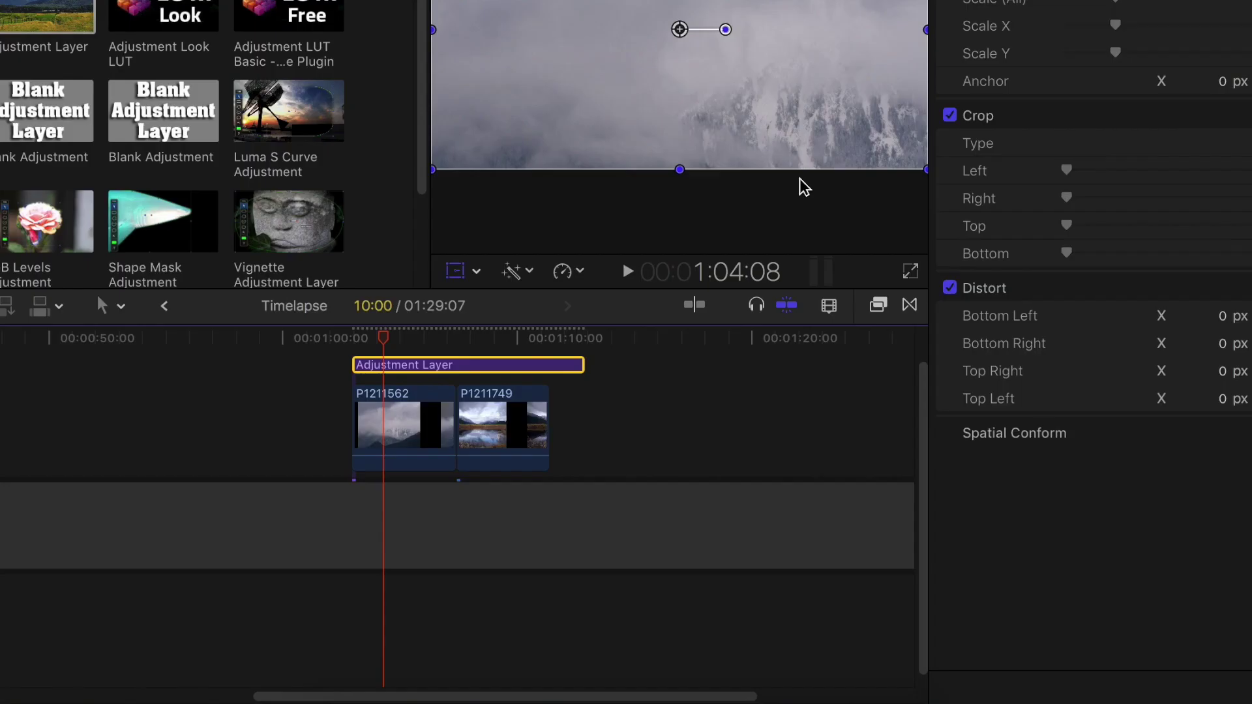
# - Find the Letterbox effect in the Effects browser and apply it to the Adjustment Layer
pyautogui.click(877, 313)
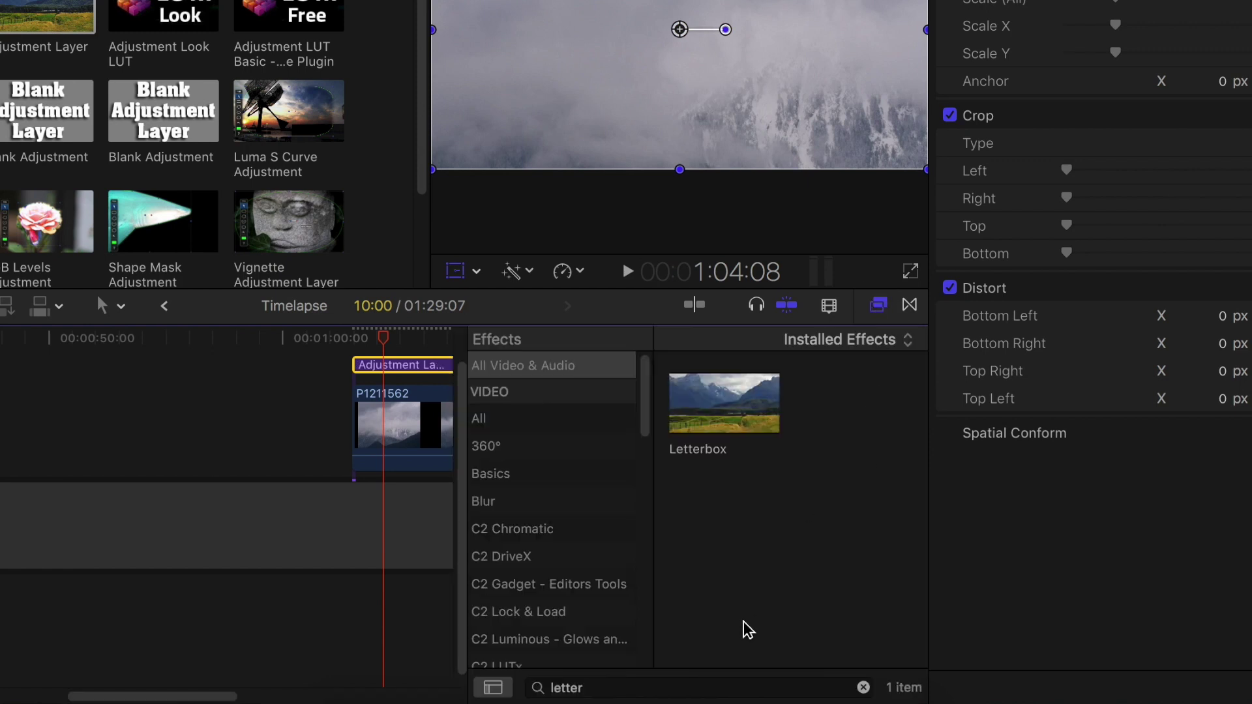
pyautogui.click(730, 689)
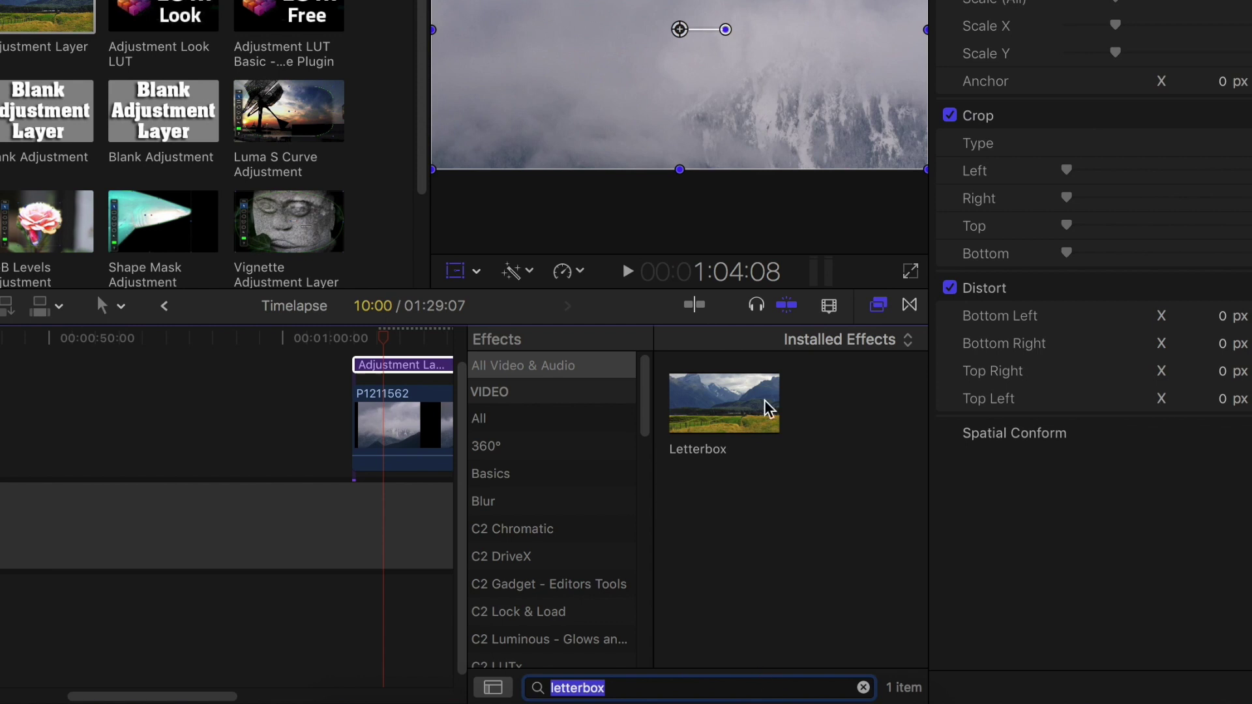
pyautogui.moveTo(758, 412); pyautogui.dragTo(430, 373)
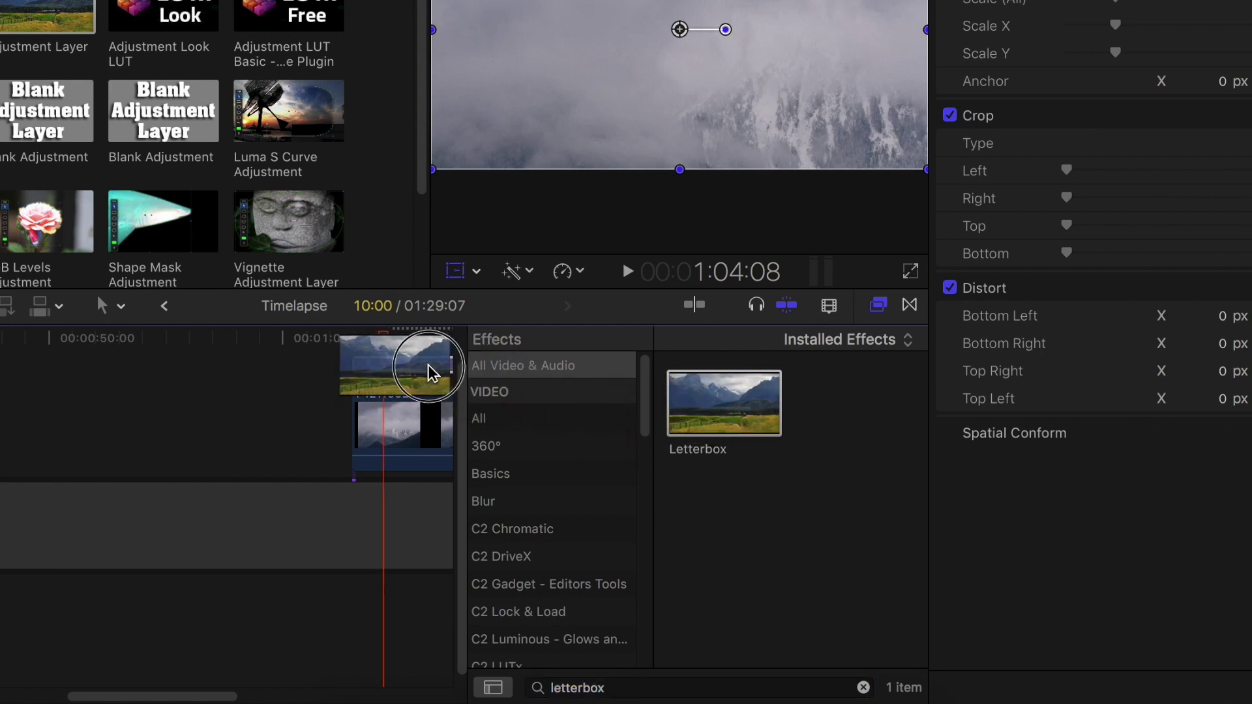
pyautogui.moveTo(428, 365); pyautogui.dragTo(427, 365)
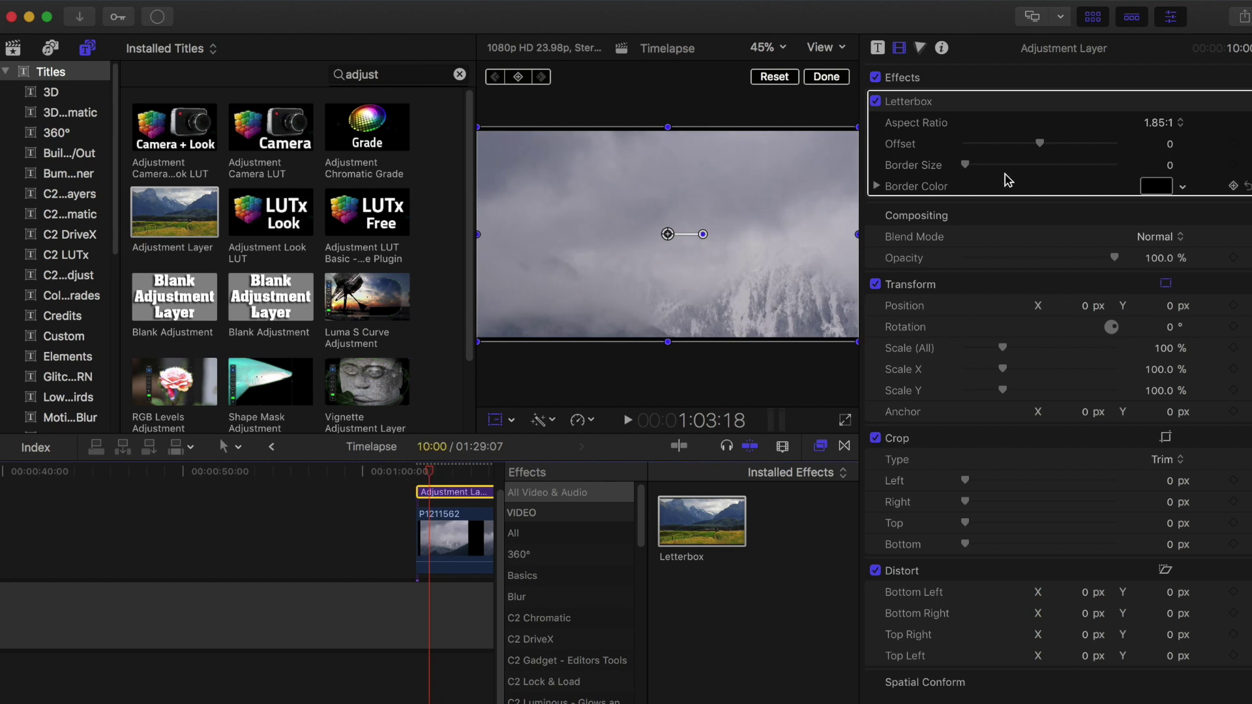
pyautogui.click(1162, 129)
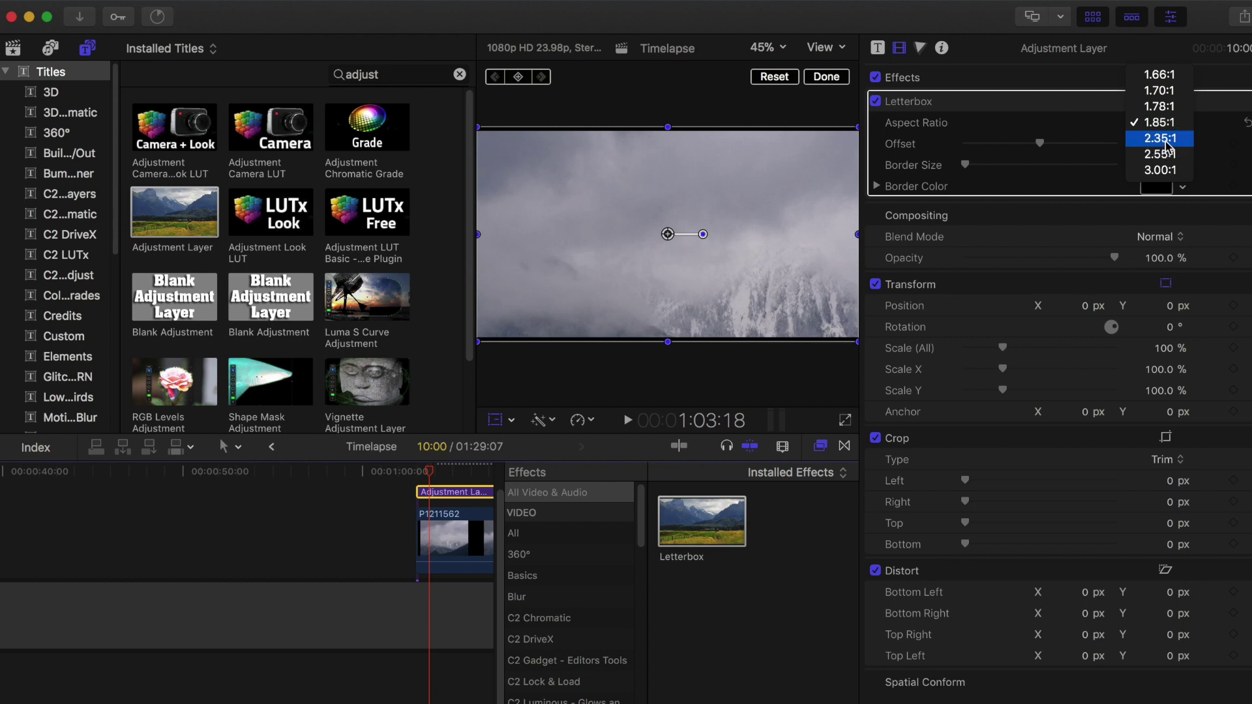
# - Change the Letterbox aspect ratio to 2.35:1 and preview the letterboxed timelapse
pyautogui.click(1166, 138)
pyautogui.hscroll(5, 480, 477)
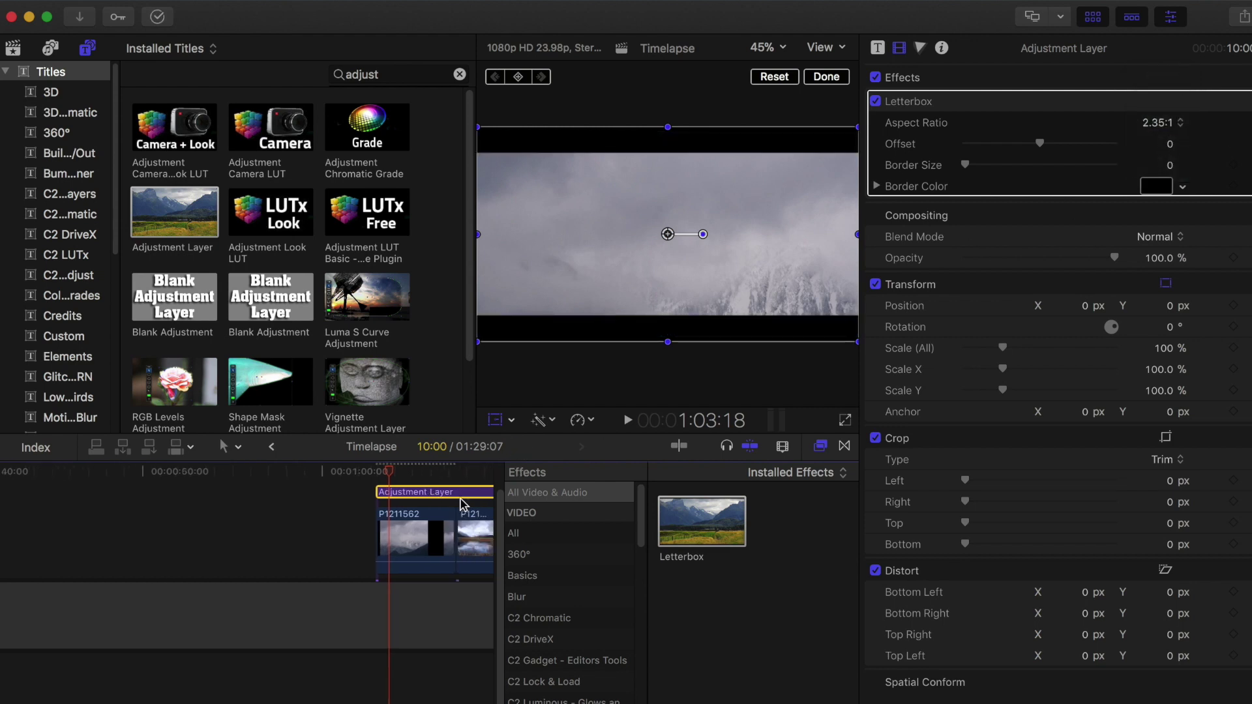
pyautogui.moveTo(265, 472)
pyautogui.mouseDown()
pyautogui.moveTo(373, 474)
pyautogui.moveTo(277, 491)
pyautogui.mouseUp()
pyautogui.click(260, 473)
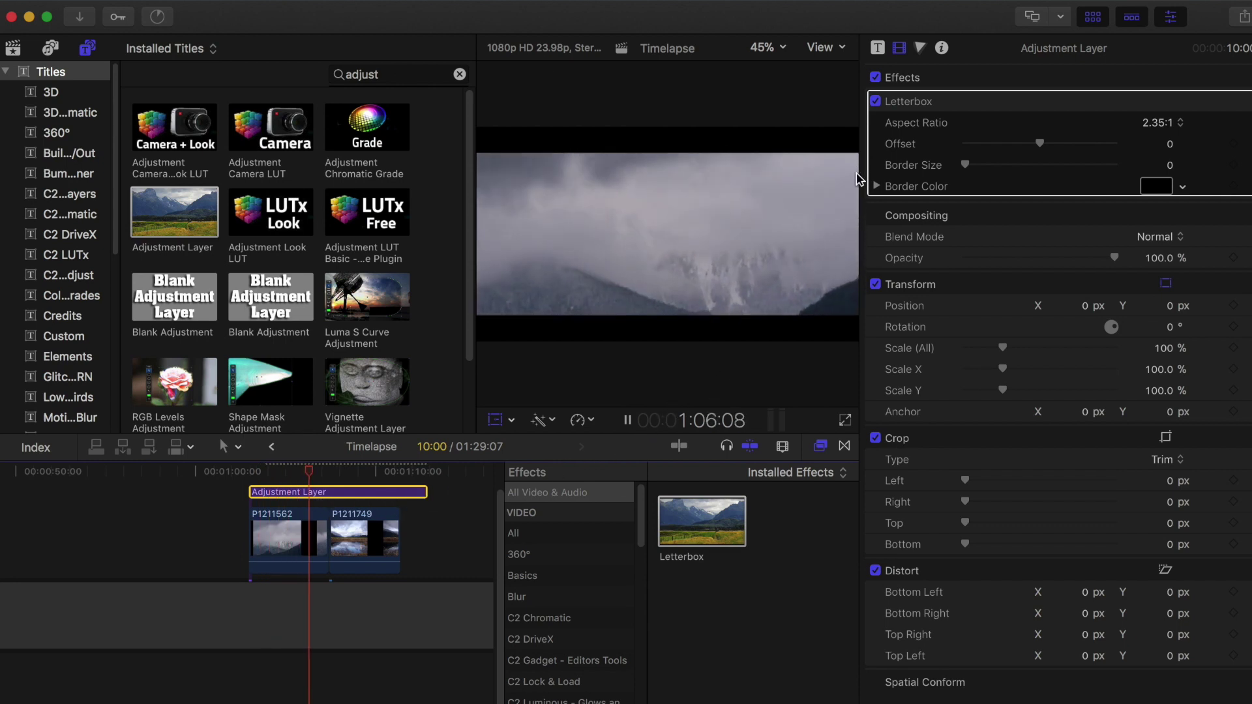
pyautogui.press('space')
pyautogui.moveTo(334, 479); pyautogui.dragTo(303, 475)
# - Look at the Color inspector's Add Correction list and close it without adding anything
pyautogui.click(920, 48)
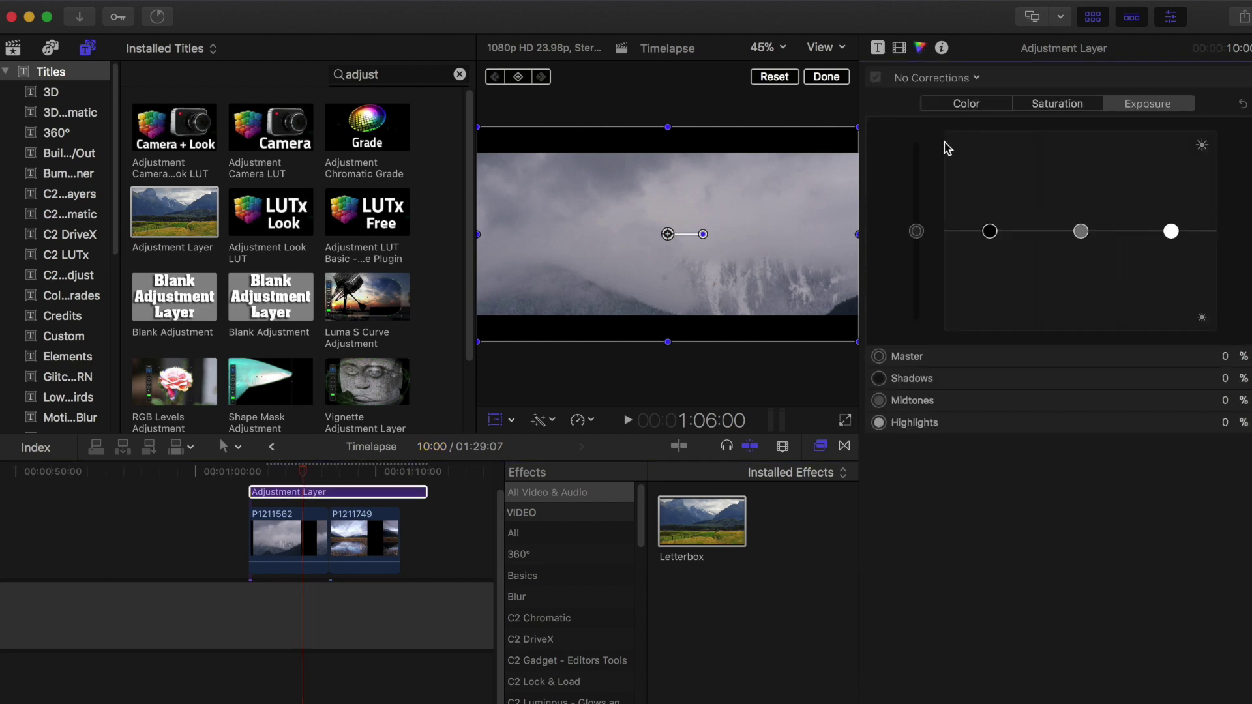
pyautogui.click(972, 84)
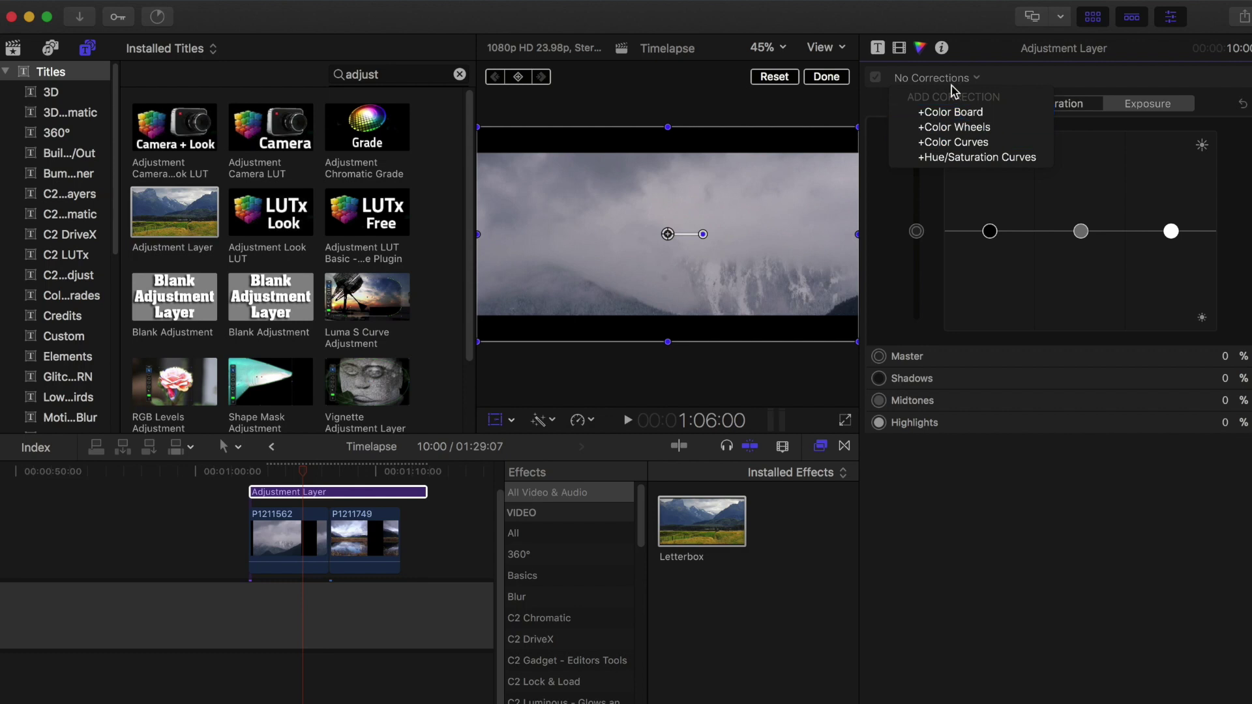
pyautogui.click(920, 51)
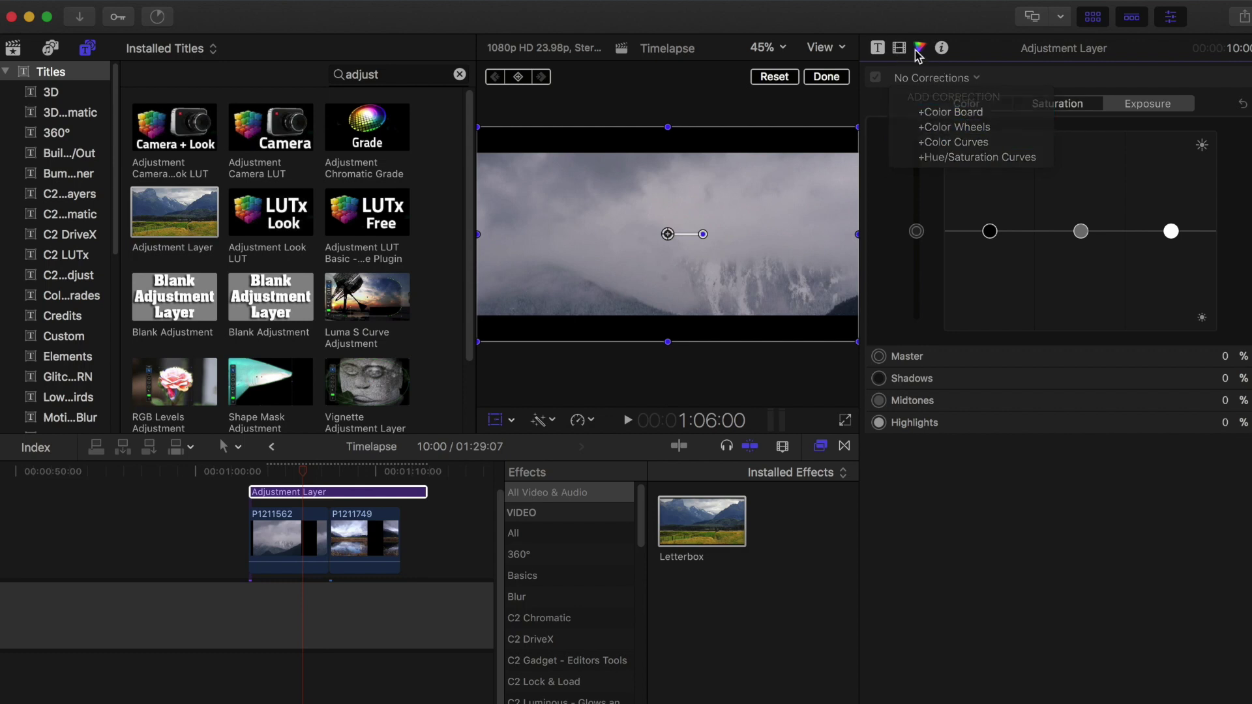
# - Trim the Adjustment Layer's end by 6 frames so it ends with clip P1211749
pyautogui.moveTo(305, 472); pyautogui.dragTo(350, 475)
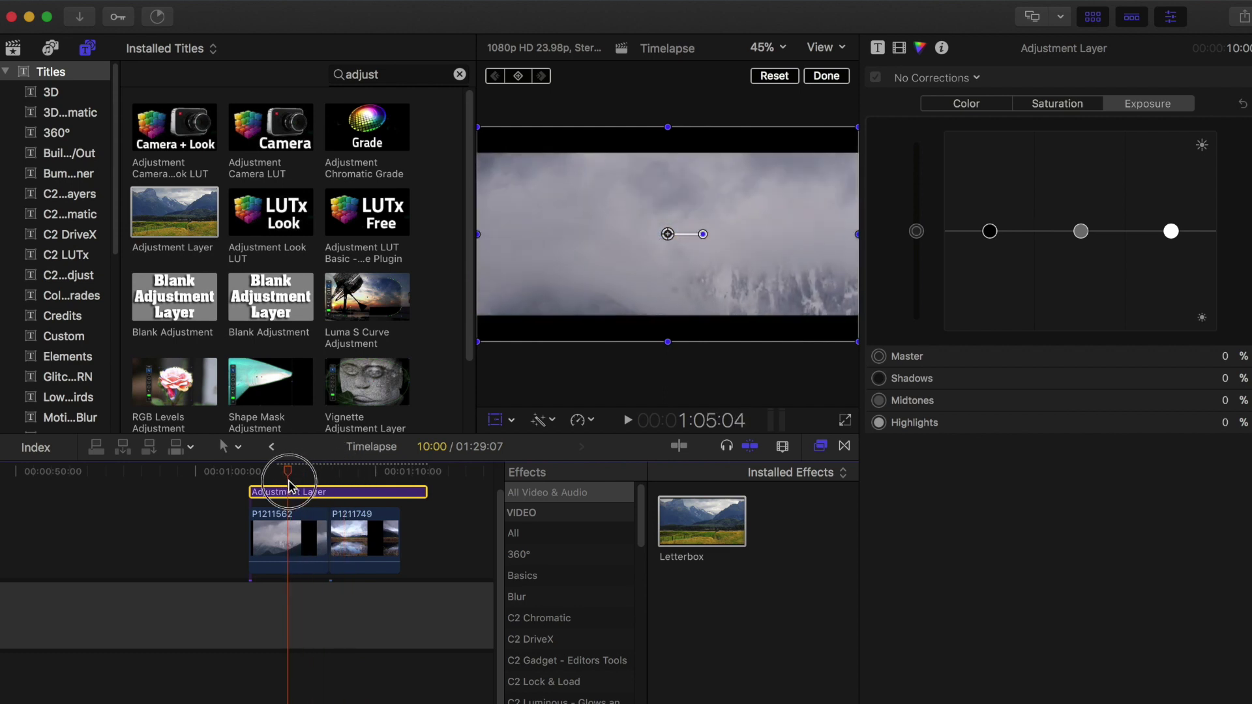
pyautogui.moveTo(339, 480); pyautogui.dragTo(296, 500)
pyautogui.moveTo(422, 490); pyautogui.dragTo(330, 470)
pyautogui.click(344, 478)
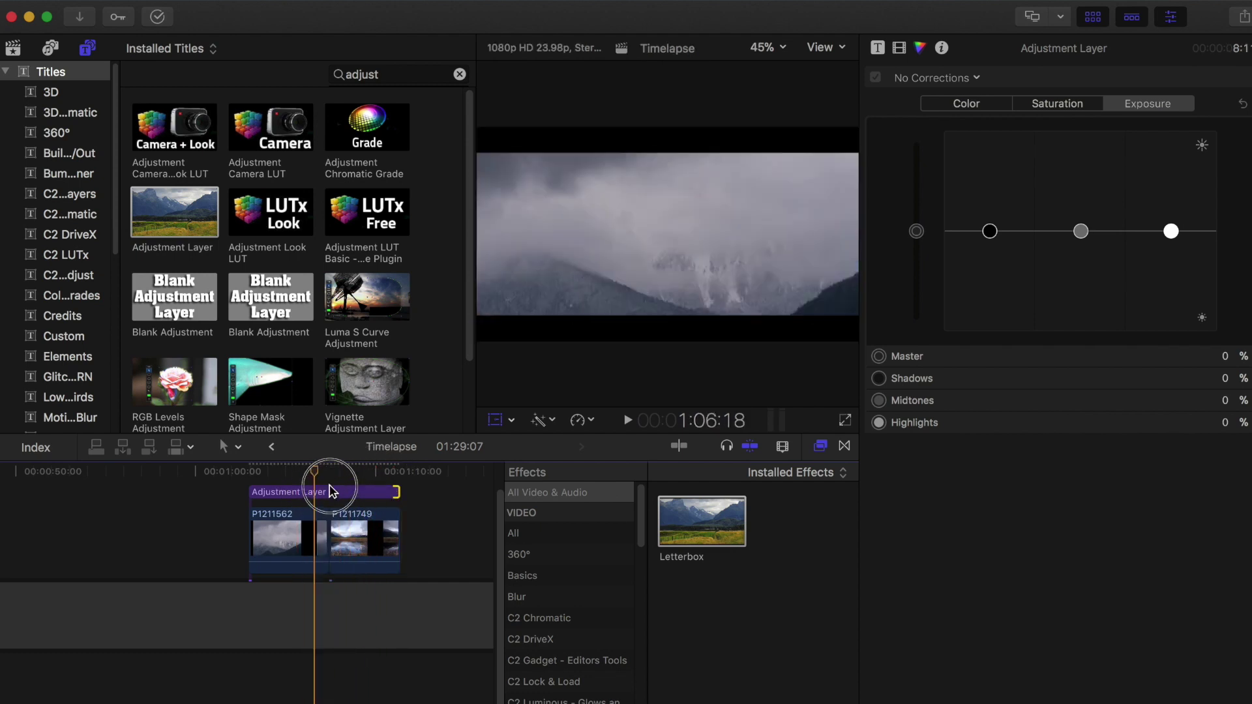